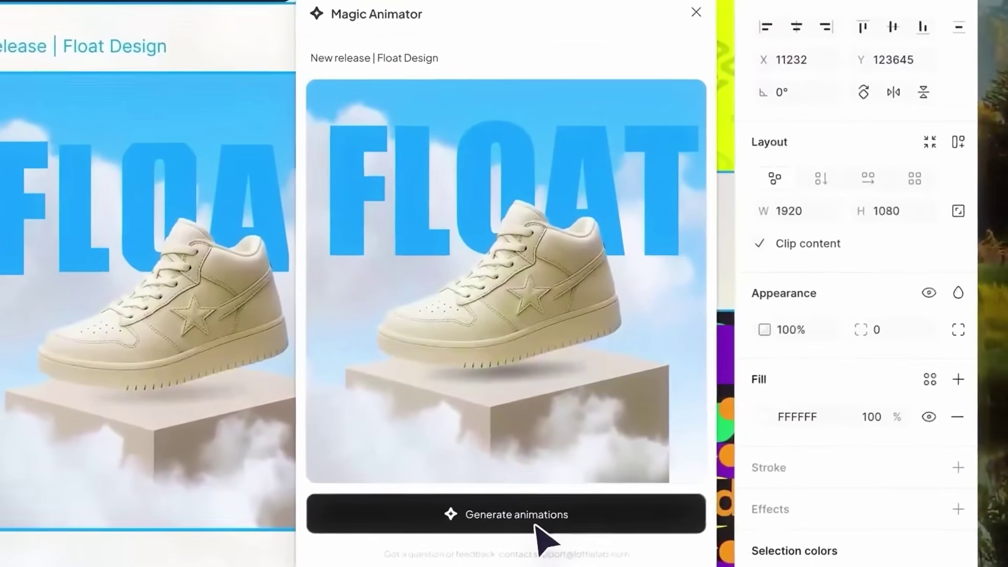
Generate Magic Animator animations for the Float Design sneaker frame.
{"action": "left_click", "coordinate": [536, 525]}
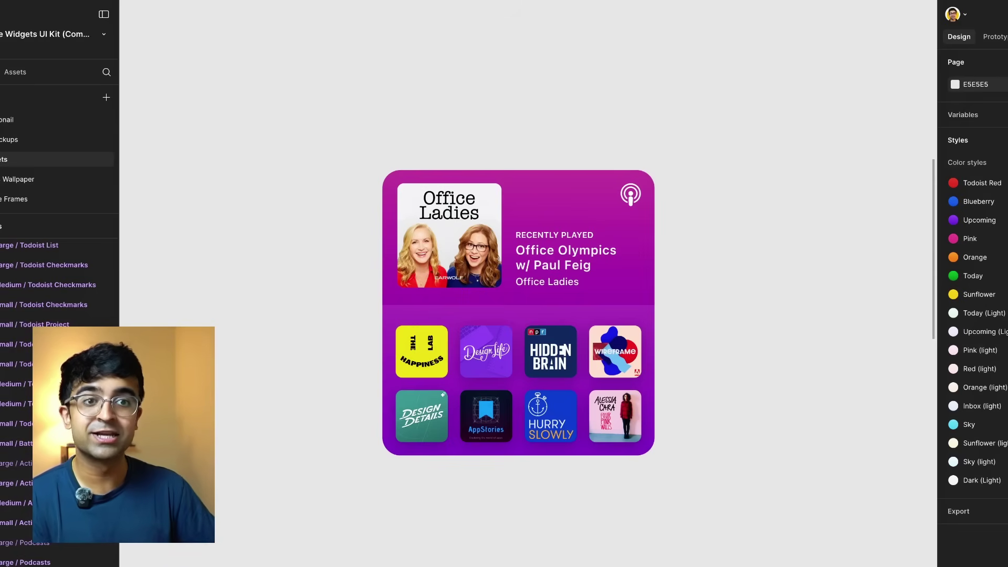
Zoom out, pan to the Apple Widgets card and zoom in on the Large / Podcasts widget.
{"action": "key", "text": "shift+1"}
{"action": "scroll", "coordinate": [403, 239], "scroll_direction": "right", "scroll_amount": 5}
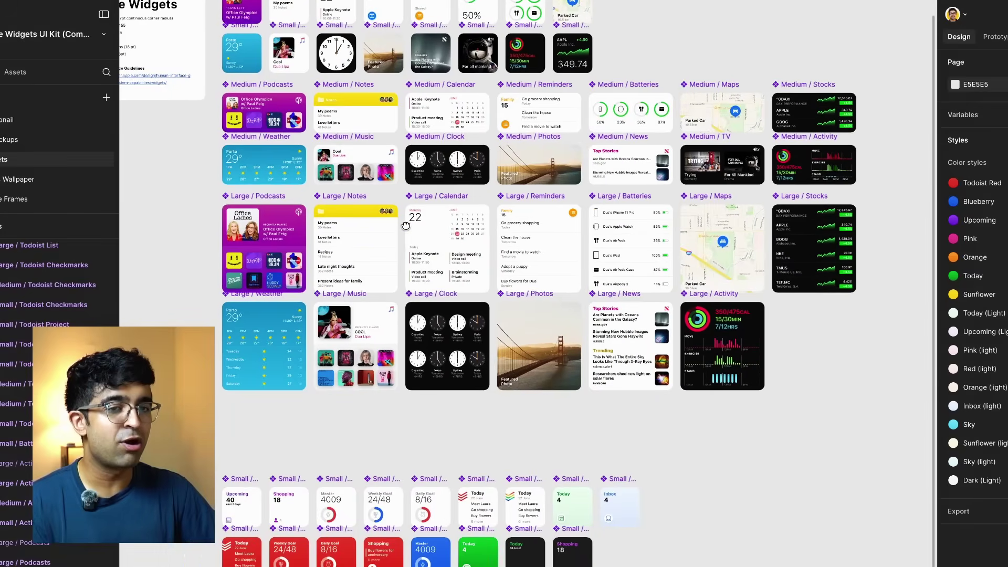
{"action": "left_click_drag", "start_coordinate": [405, 218], "coordinate": [357, 308]}
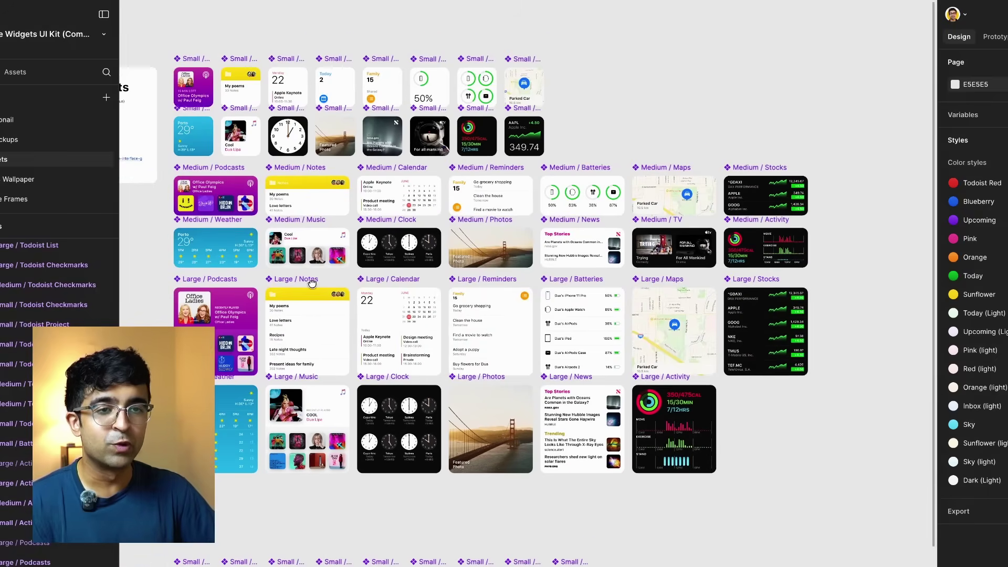
{"action": "left_click_drag", "start_coordinate": [236, 266], "coordinate": [582, 292]}
{"action": "scroll", "coordinate": [583, 292], "scroll_direction": "left", "scroll_amount": 2}
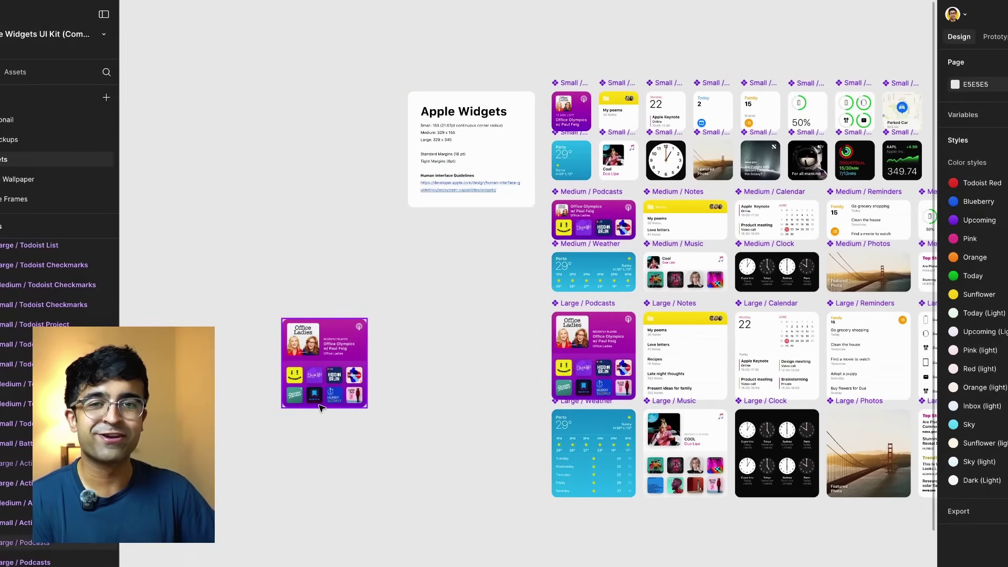
{"action": "key", "text": "shift+2"}
Inspect the Office Ladies image, Office Olympics title and podcast icon, then select the whole 329 × 345 widget.
{"action": "left_click", "coordinate": [484, 178]}
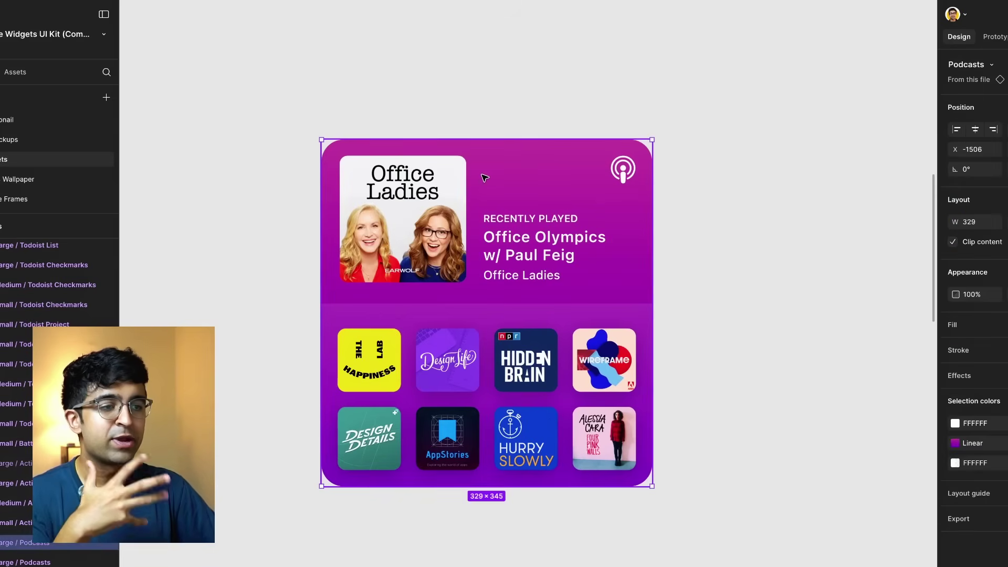
{"action": "double_click", "coordinate": [432, 248]}
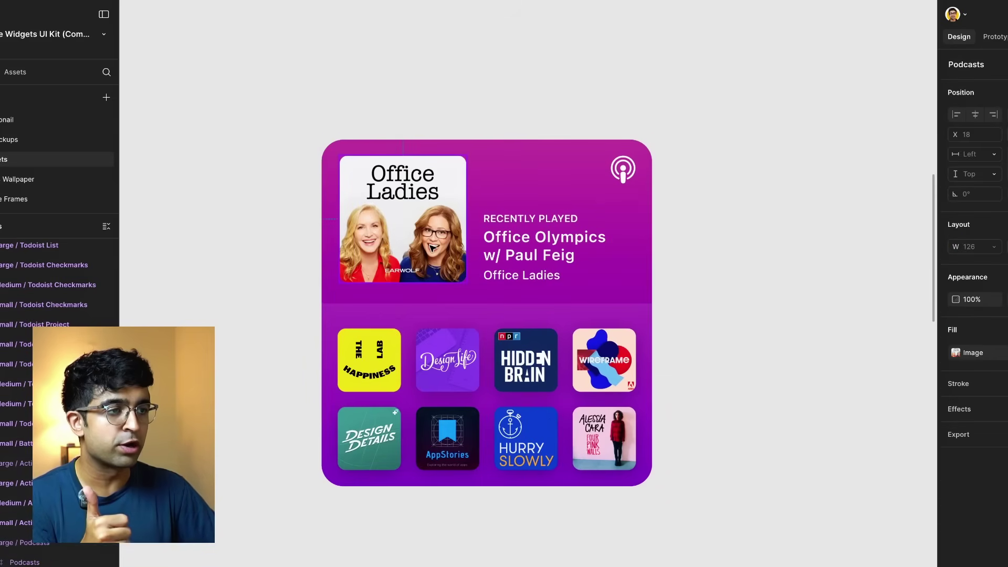
{"action": "left_click", "coordinate": [508, 238]}
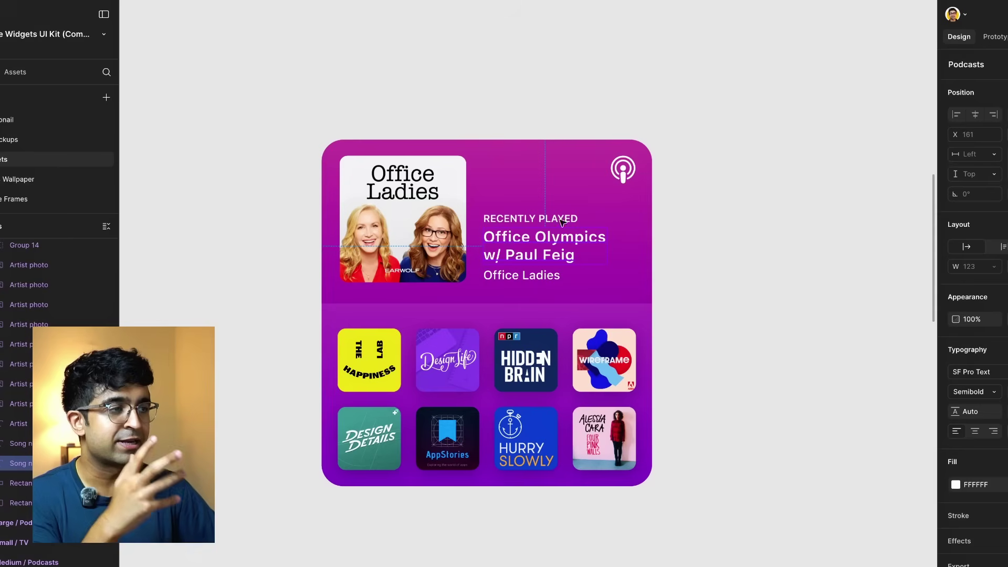
{"action": "left_click", "coordinate": [613, 179]}
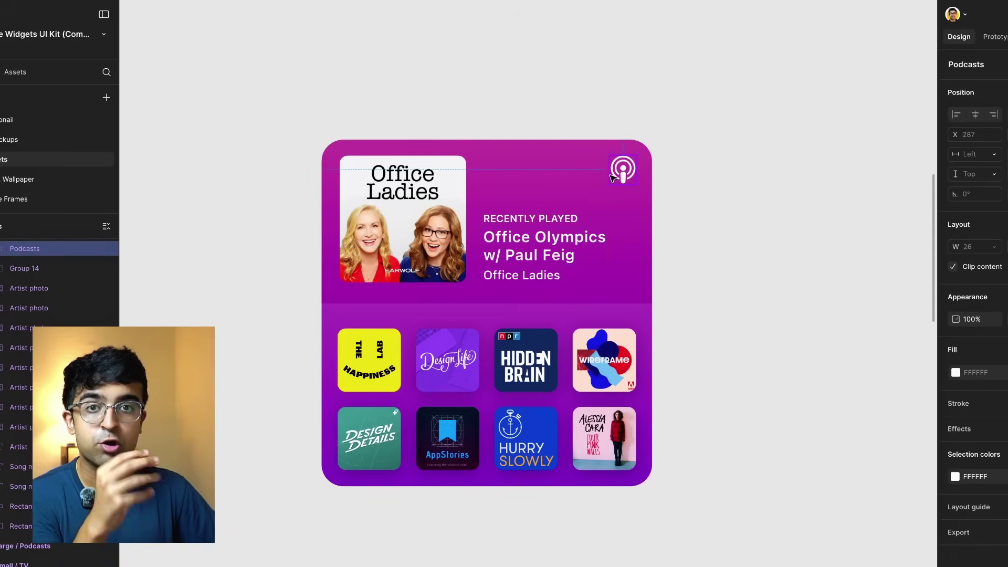
{"action": "left_click", "coordinate": [756, 330]}
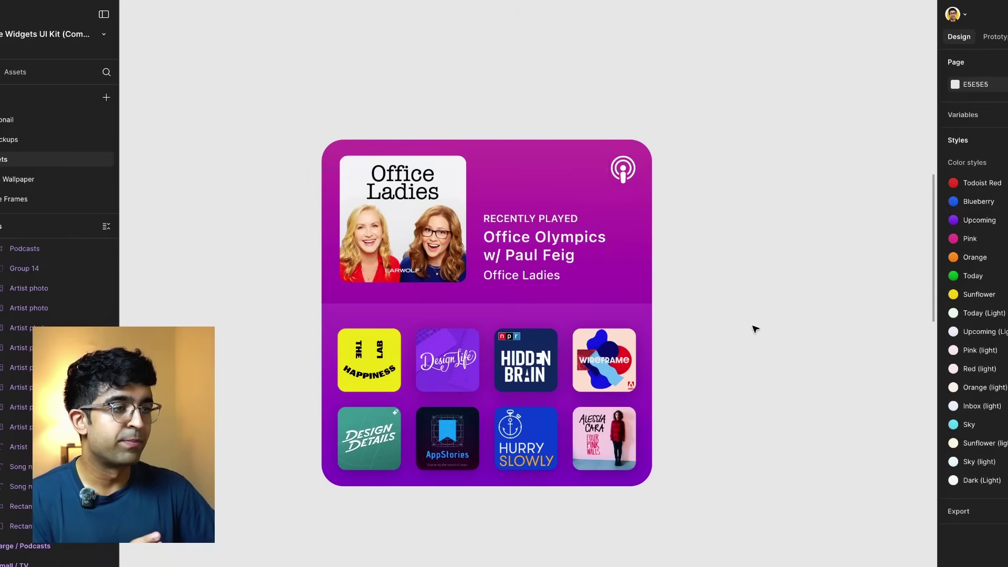
{"action": "left_click", "coordinate": [437, 180]}
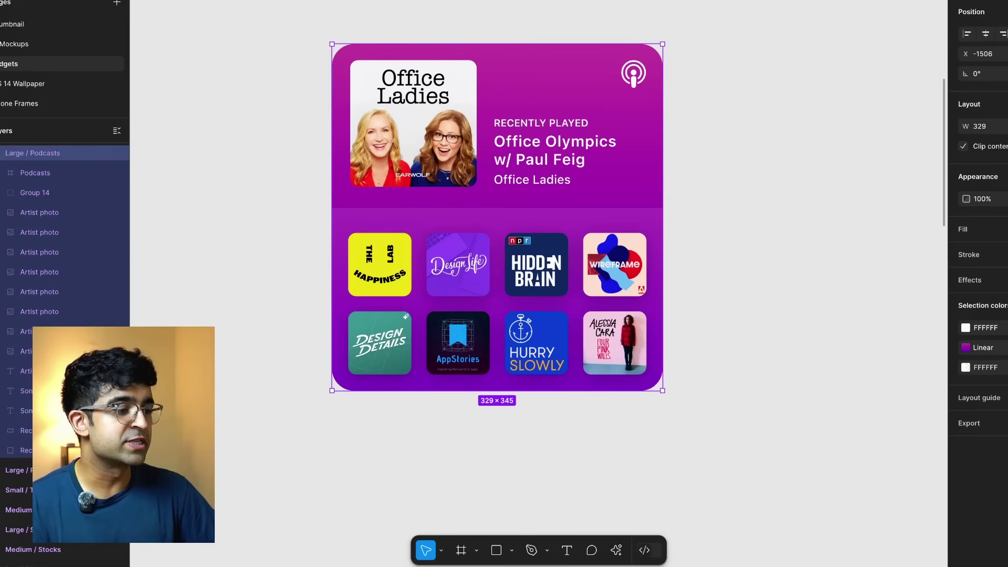
Search Plugins & widgets for 'magic animator' and launch Magic Animator on the 18-layer widget.
{"action": "left_click", "coordinate": [616, 552]}
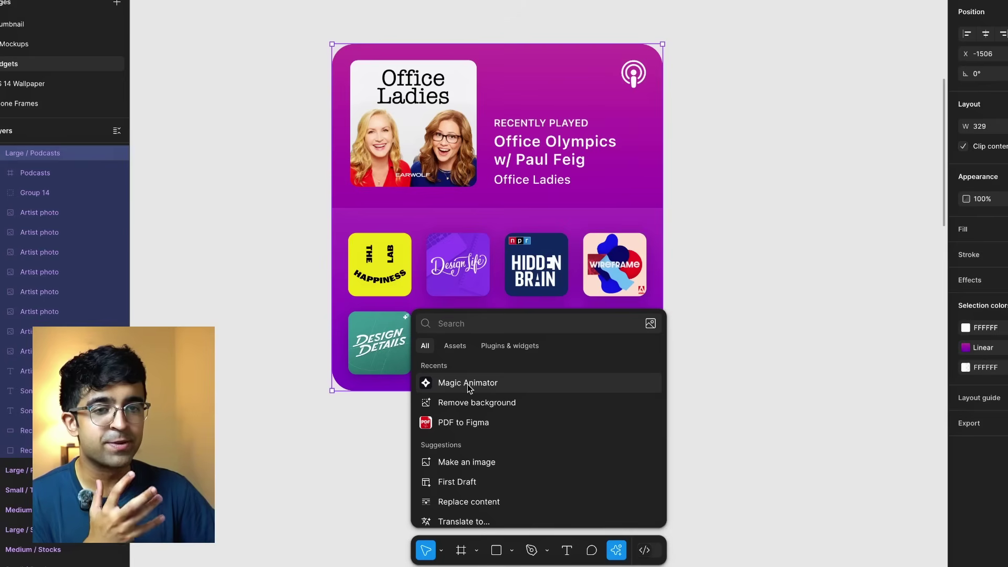
{"action": "left_click", "coordinate": [527, 346]}
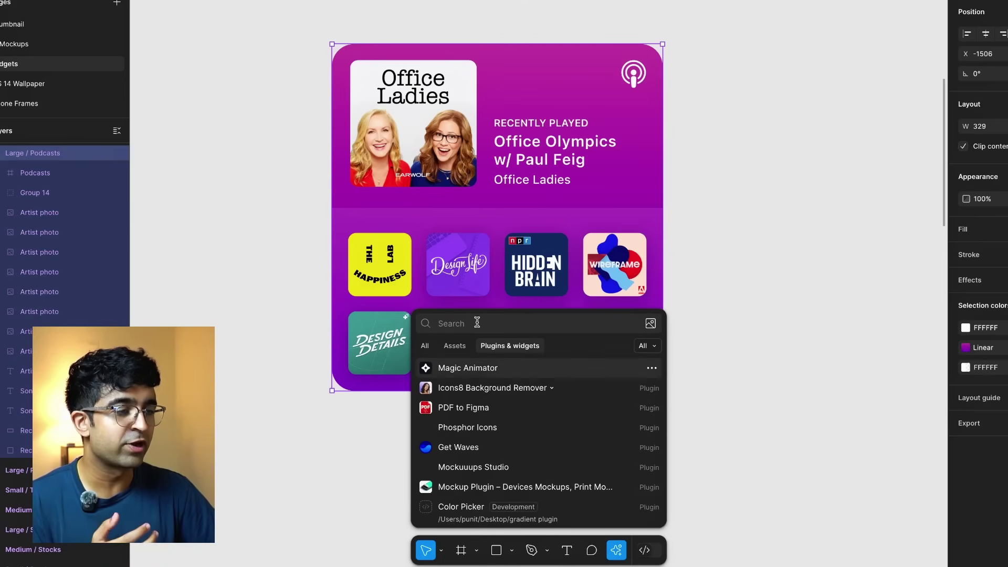
{"action": "type", "text": "magic "}
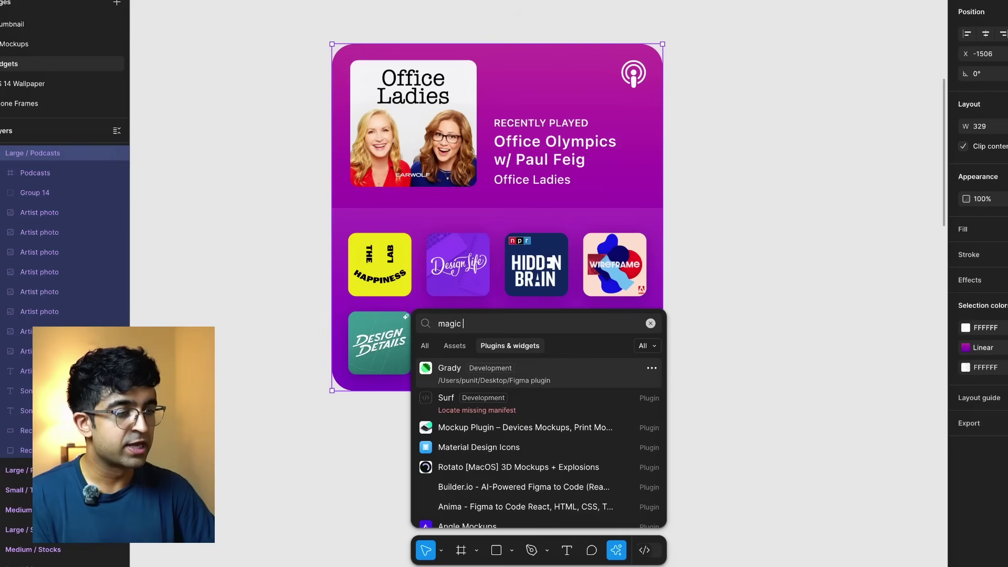
{"action": "type", "text": "animator"}
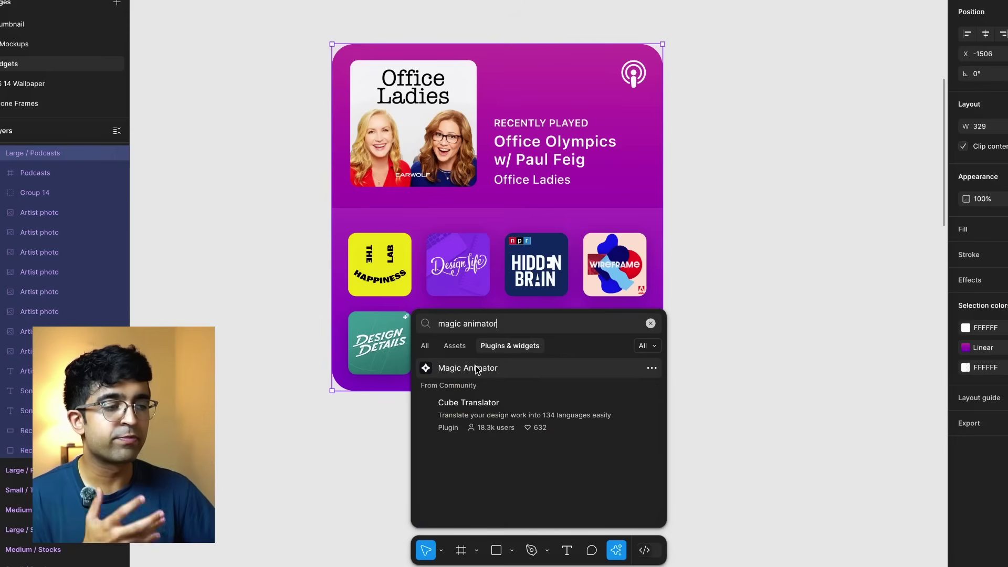
{"action": "left_click", "coordinate": [477, 368]}
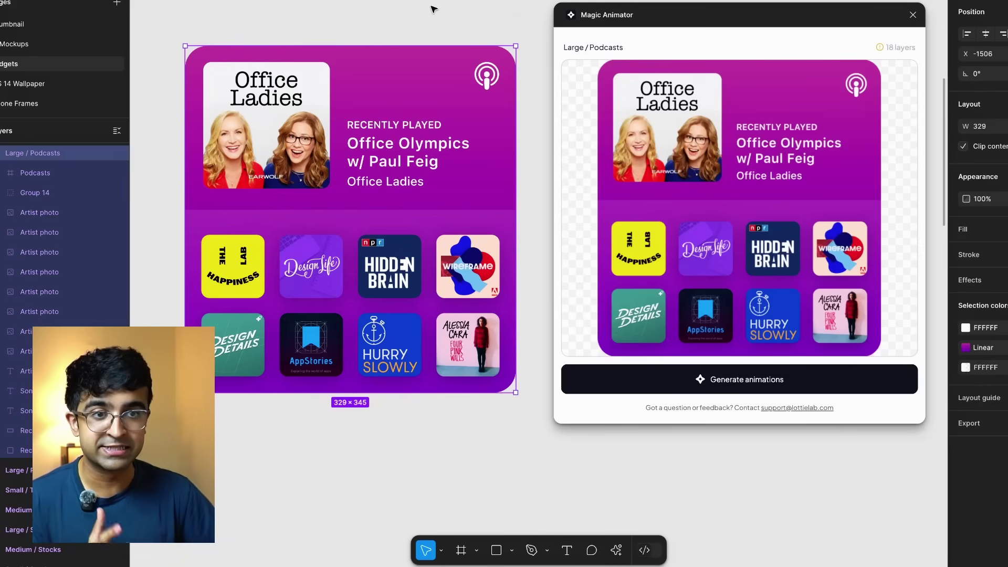
{"action": "mouse_move", "coordinate": [891, 46]}
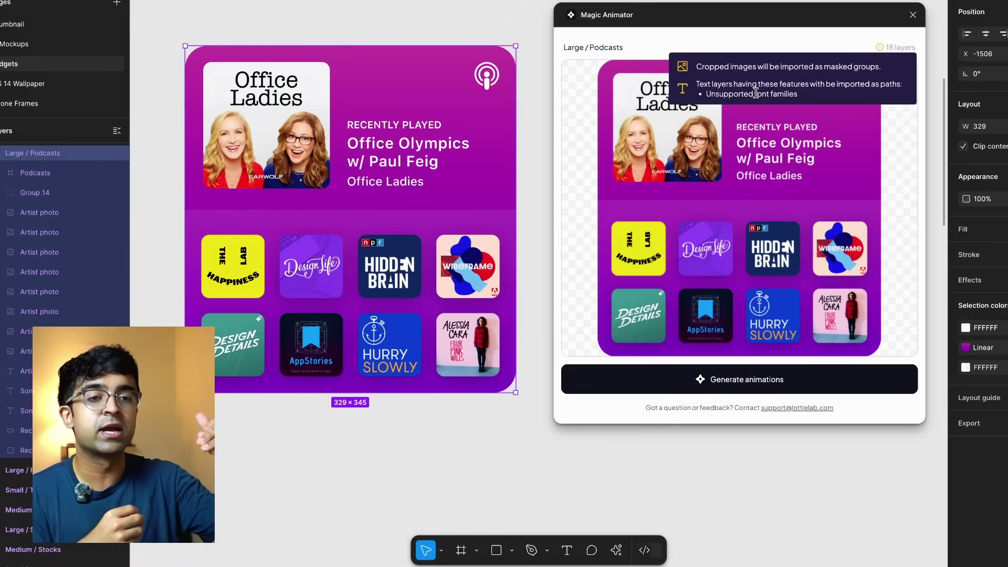
Generate animations for the Large / Podcasts widget and wait for the four preview variants.
{"action": "left_click", "coordinate": [722, 391]}
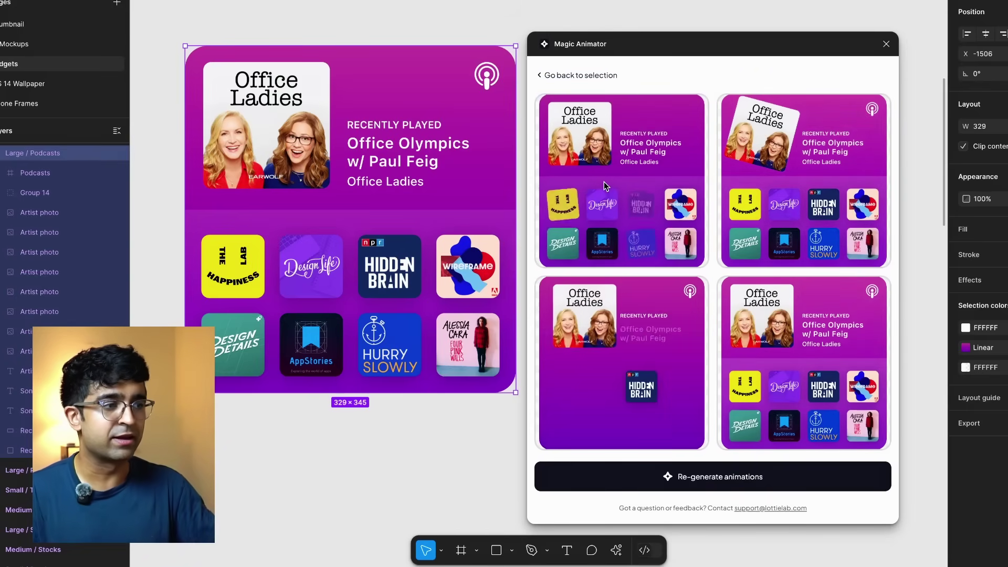
Review the first animation's download and Insert into Figma options, then open it in LottieLab.
{"action": "left_click", "coordinate": [634, 174]}
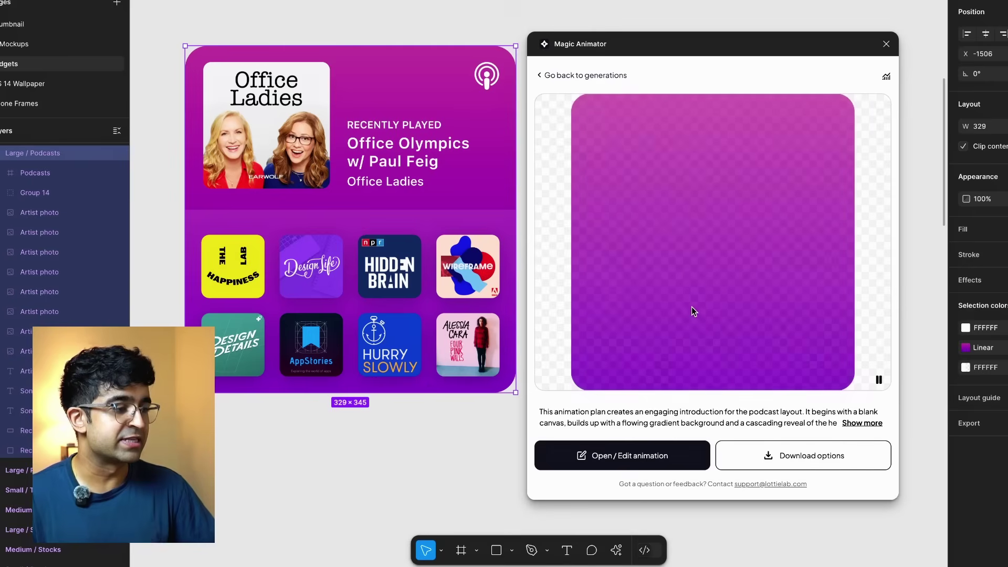
{"action": "left_click", "coordinate": [823, 460]}
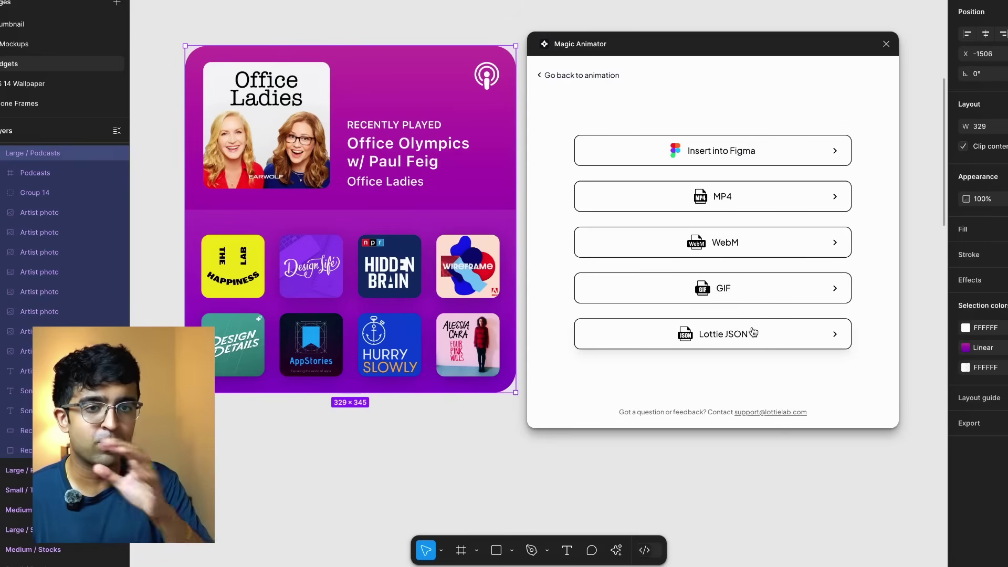
{"action": "left_click", "coordinate": [734, 152]}
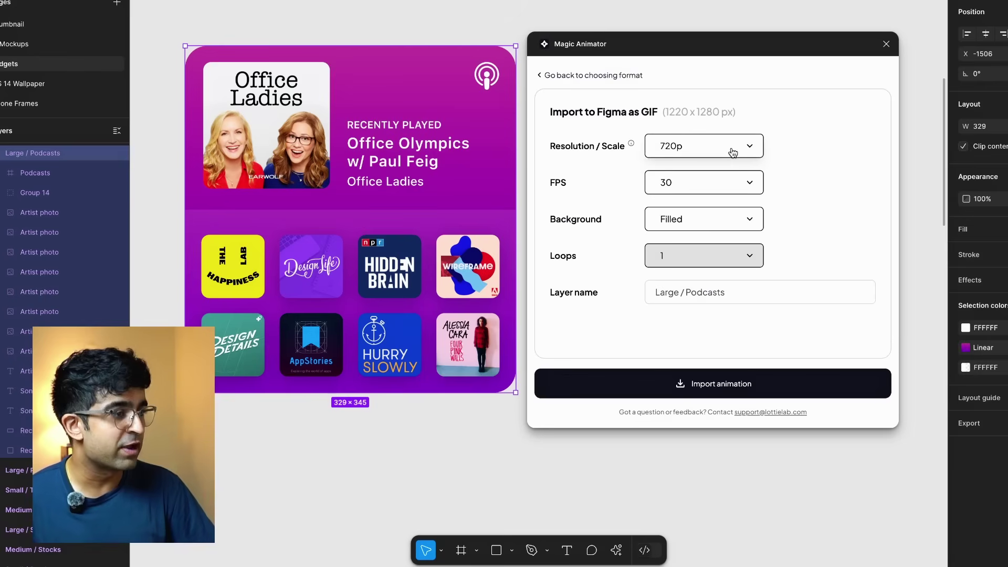
{"action": "left_click", "coordinate": [574, 72]}
{"action": "left_click", "coordinate": [584, 76]}
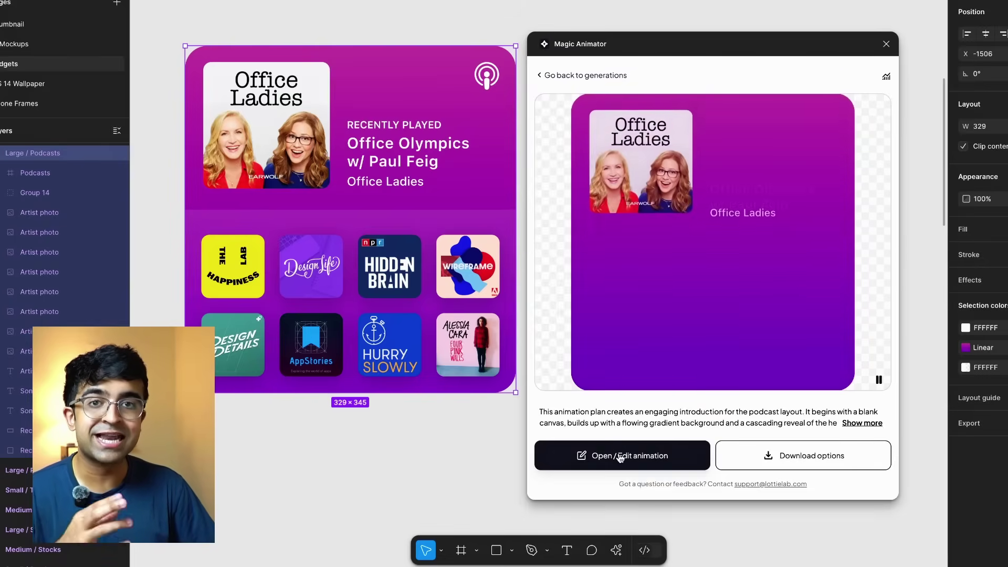
{"action": "left_click", "coordinate": [620, 459]}
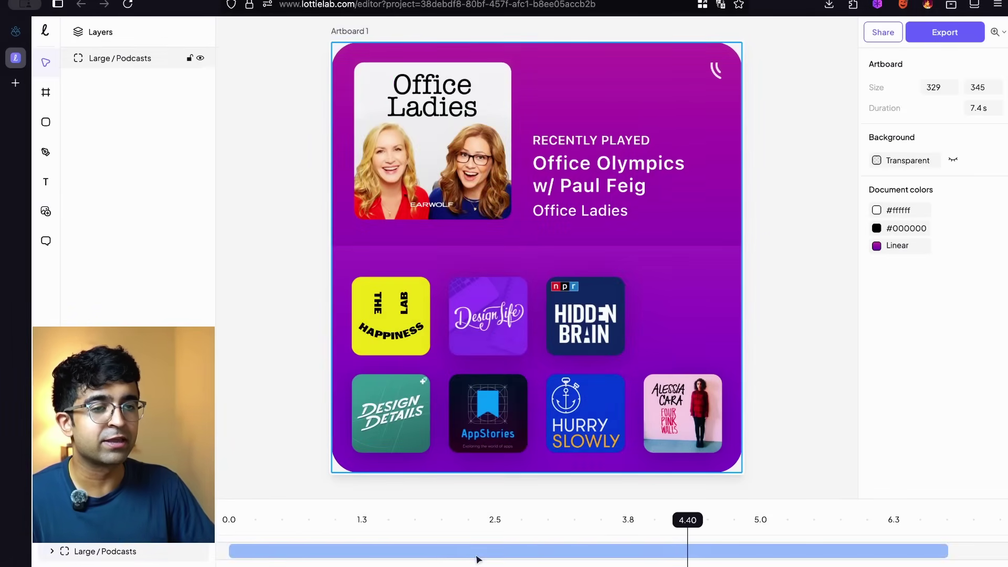
Replay the animation and change the transition Duration from 6.9 s to 4 s.
{"action": "left_click", "coordinate": [494, 551]}
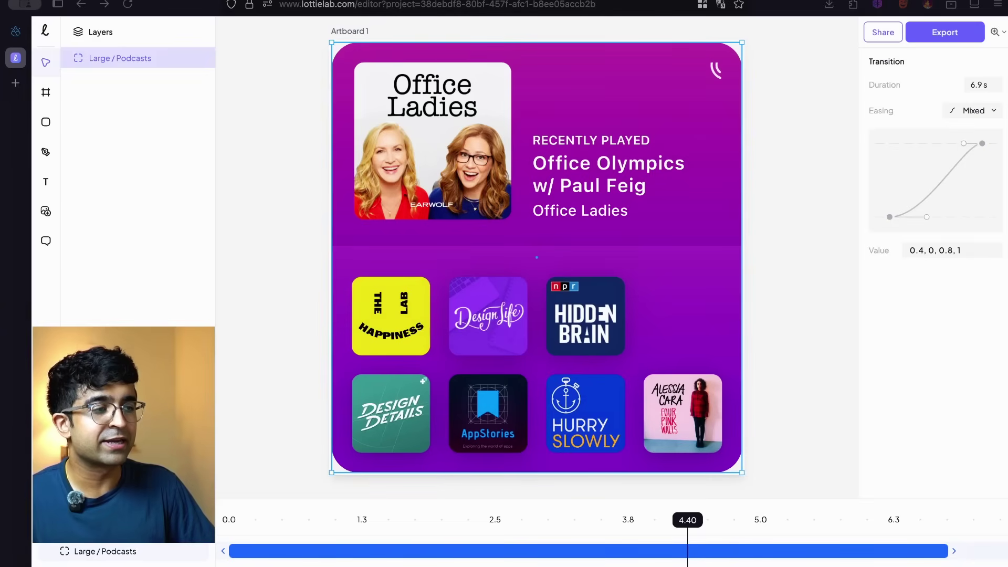
{"action": "key", "text": "space"}
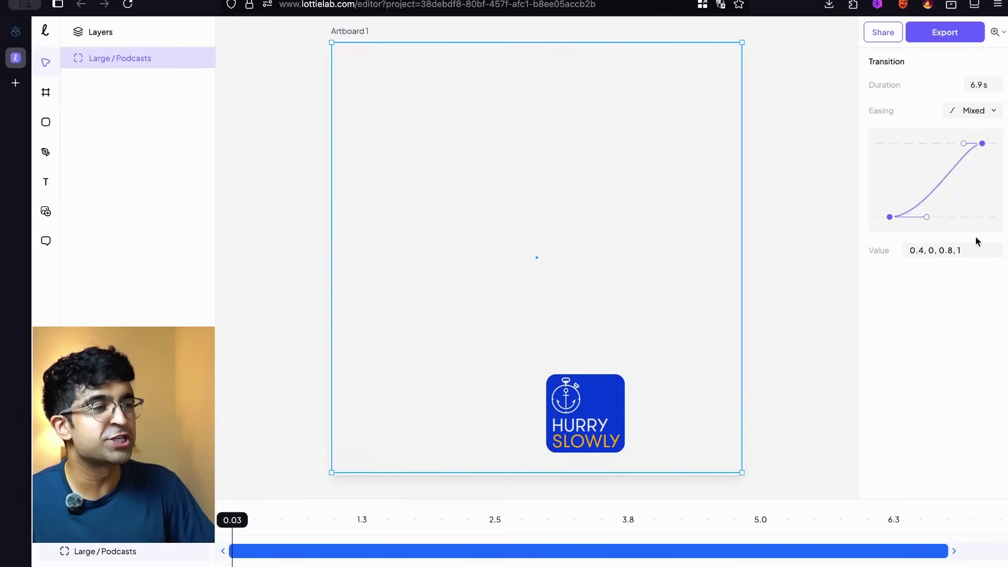
{"action": "left_click", "coordinate": [985, 82]}
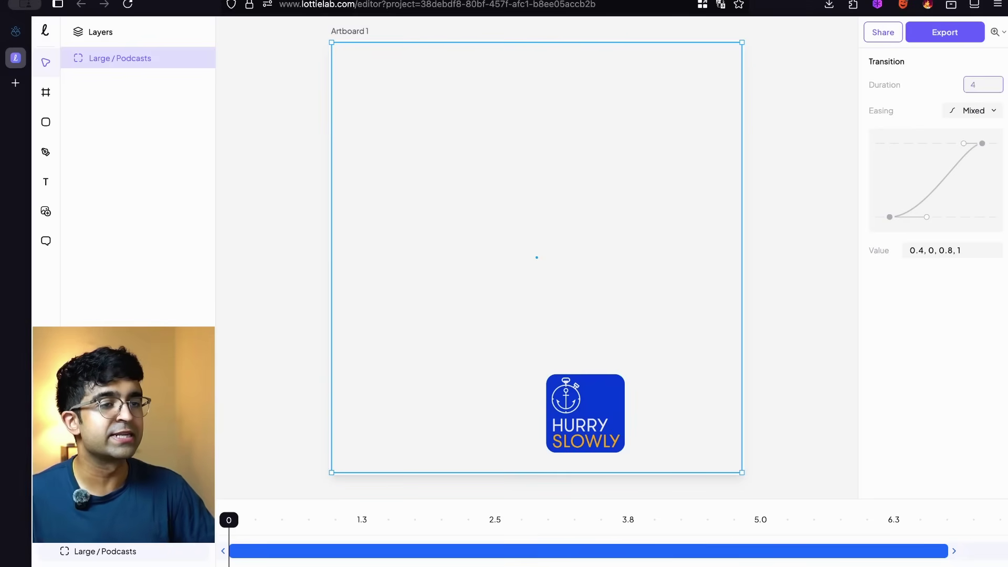
{"action": "key", "text": "Return"}
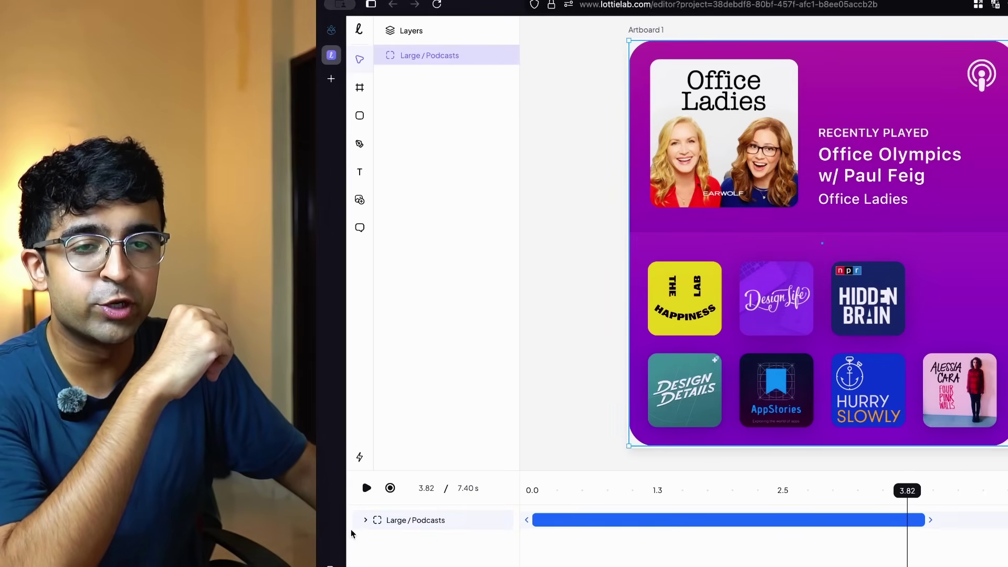
Expand Large / Podcasts in the timeline and select the Design Life card's Artist photo layer.
{"action": "left_click", "coordinate": [366, 520]}
{"action": "scroll", "coordinate": [378, 531], "scroll_direction": "down", "scroll_amount": 5}
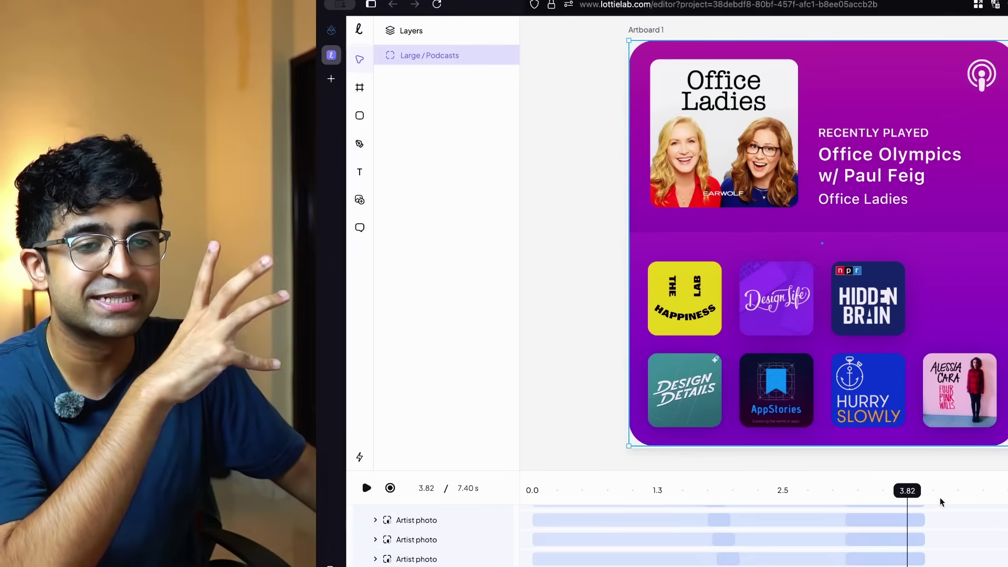
{"action": "scroll", "coordinate": [399, 533], "scroll_direction": "down", "scroll_amount": 1}
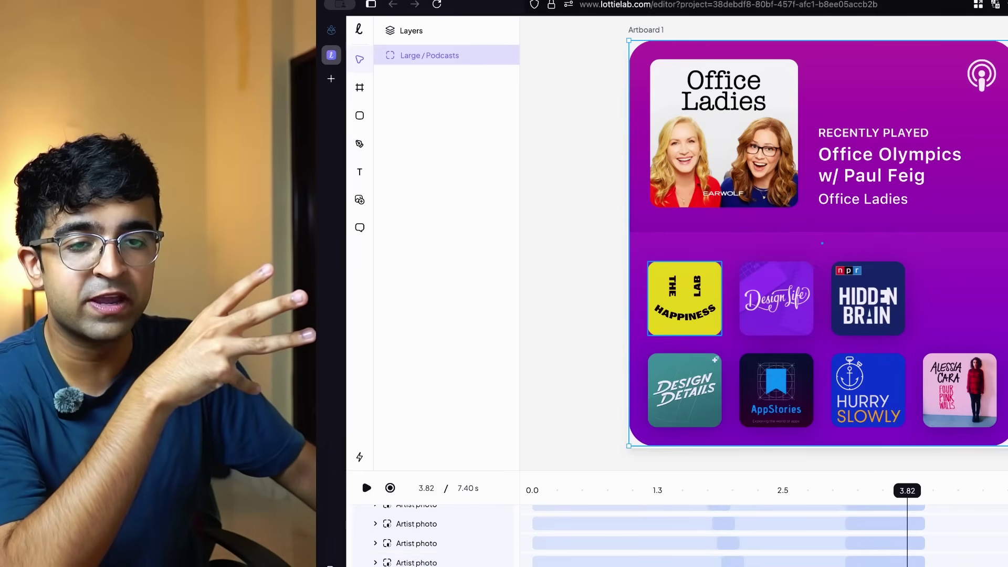
{"action": "left_click", "coordinate": [375, 543]}
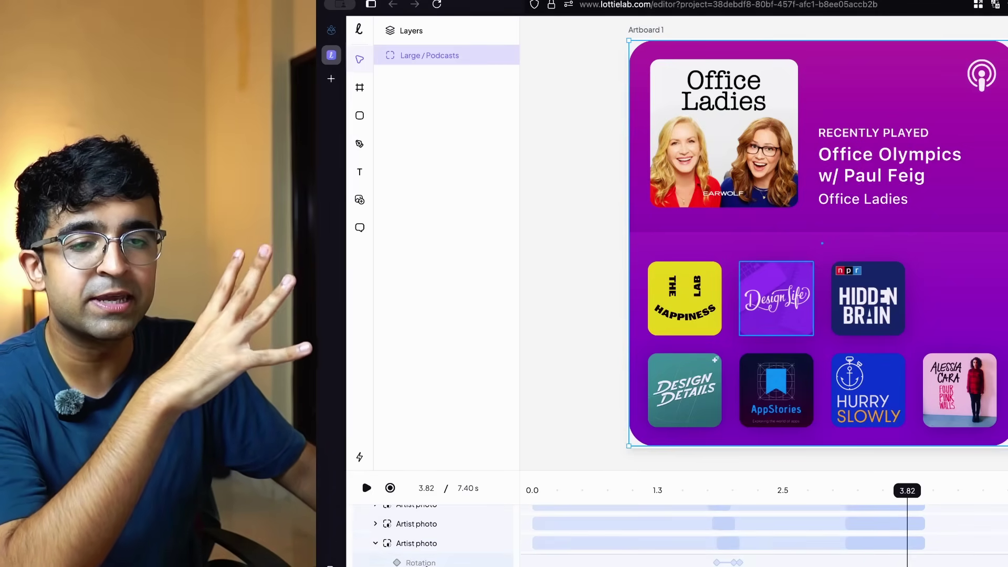
{"action": "left_click", "coordinate": [426, 563]}
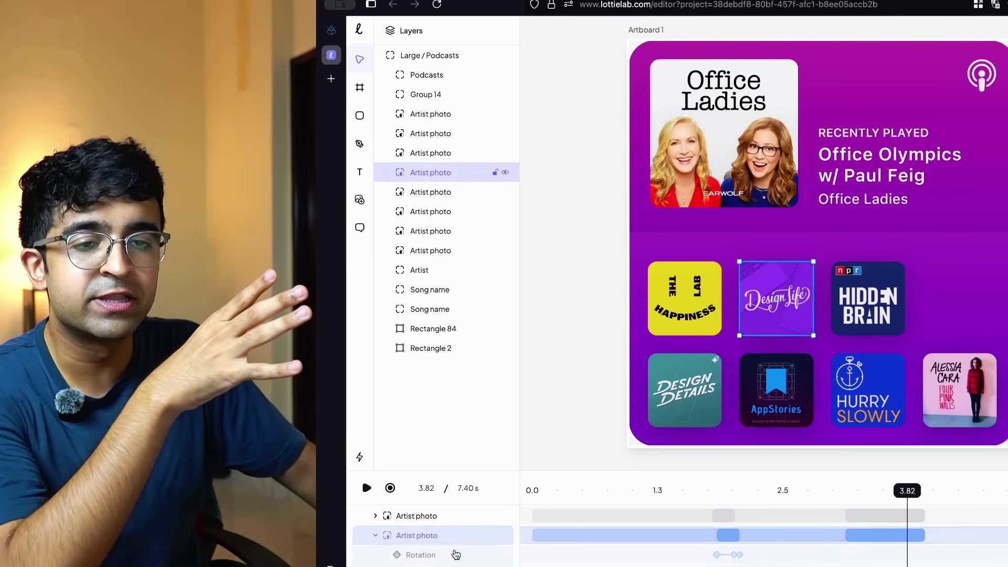
{"action": "scroll", "coordinate": [456, 551], "scroll_direction": "down", "scroll_amount": 1}
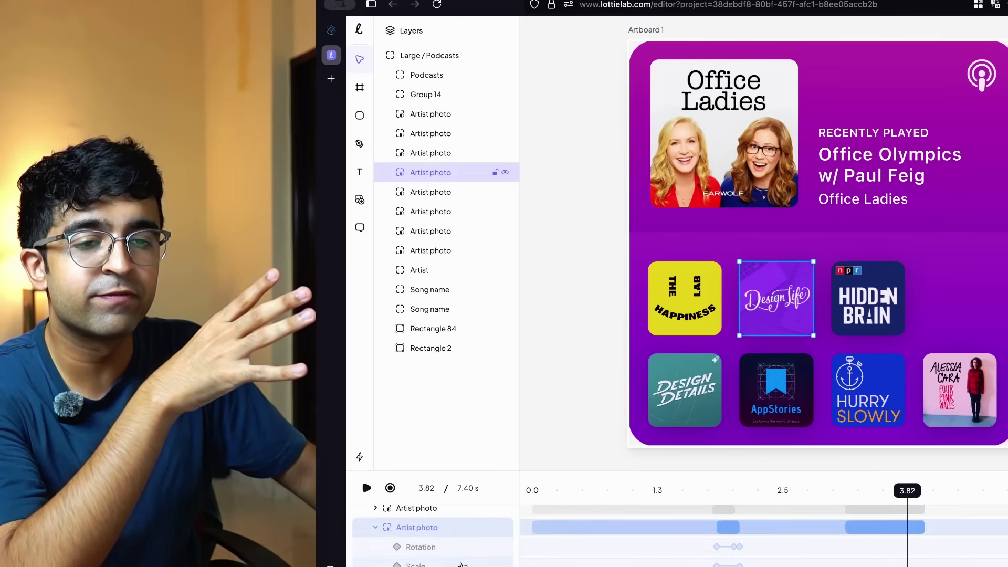
{"action": "scroll", "coordinate": [459, 560], "scroll_direction": "down", "scroll_amount": 1}
{"action": "scroll", "coordinate": [462, 565], "scroll_direction": "down", "scroll_amount": 1}
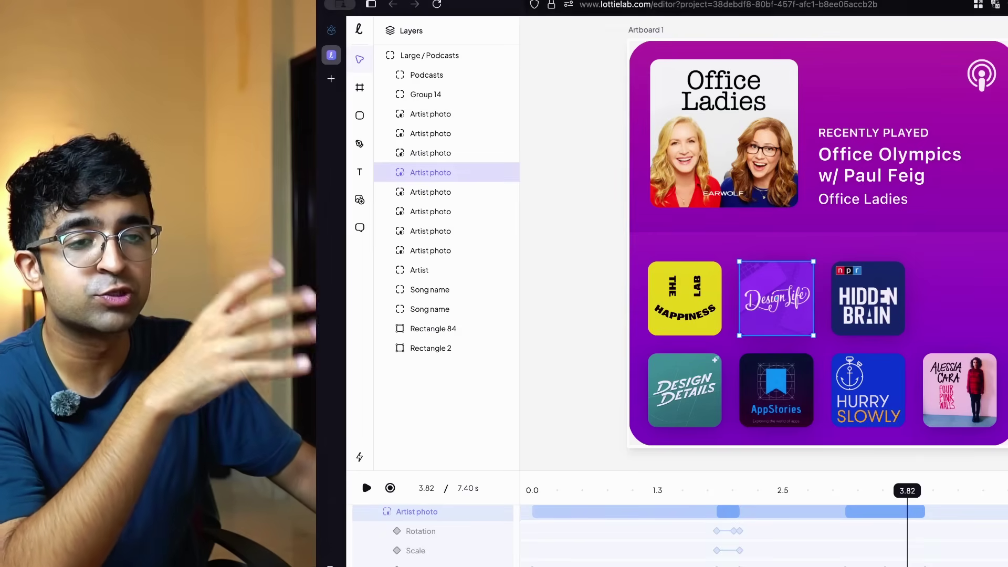
Drag the card's first Rotation keyframe slightly earlier, around 1.9 s.
{"action": "left_click", "coordinate": [717, 531]}
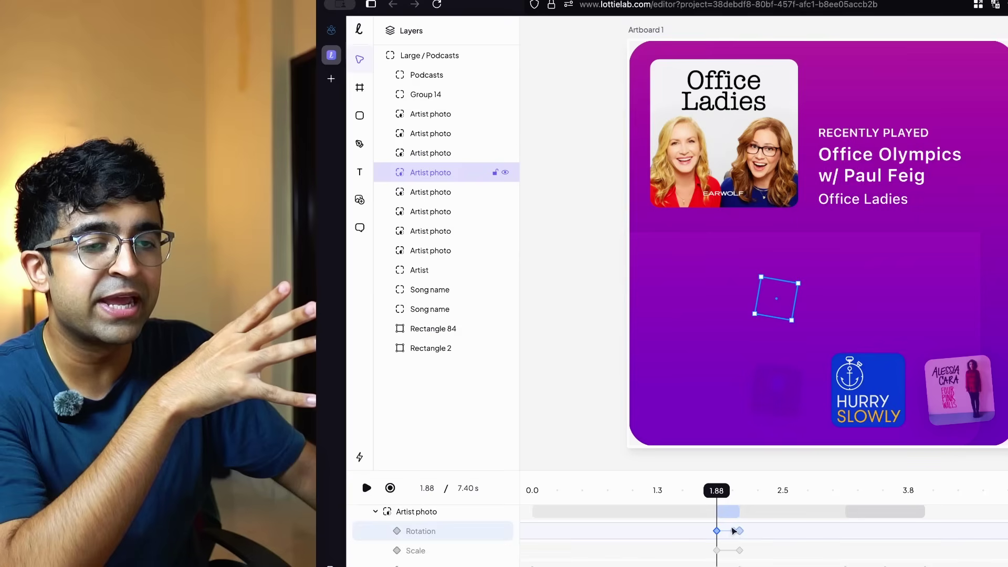
{"action": "left_click_drag", "start_coordinate": [718, 491], "coordinate": [726, 532]}
{"action": "mouse_move", "coordinate": [726, 493]}
{"action": "left_mouse_down"}
{"action": "mouse_move", "coordinate": [717, 494]}
{"action": "mouse_move", "coordinate": [739, 500]}
{"action": "left_mouse_up"}
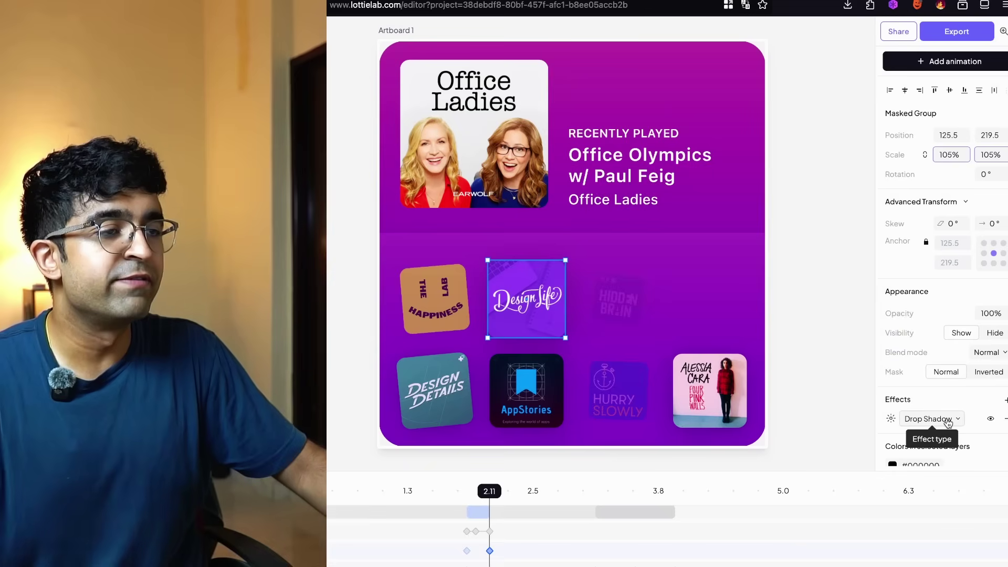
{"action": "left_click", "coordinate": [948, 423]}
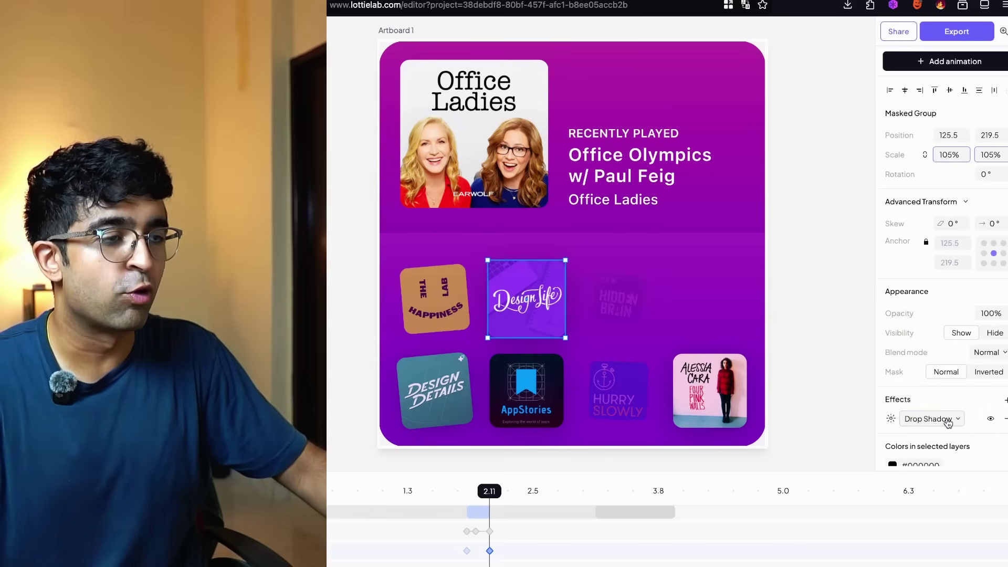
{"action": "left_click", "coordinate": [947, 422]}
{"action": "left_click", "coordinate": [953, 425]}
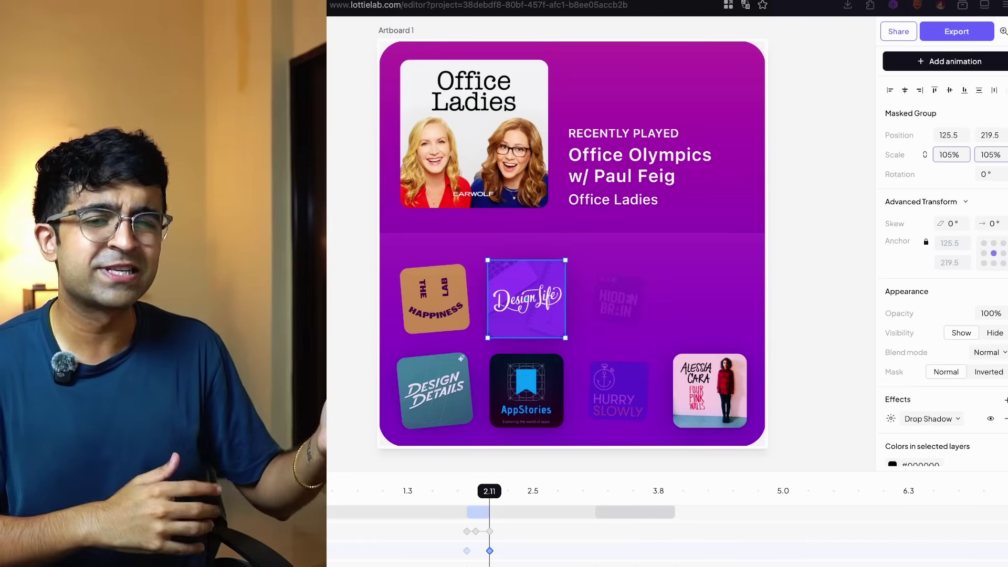
{"action": "left_click", "coordinate": [969, 63]}
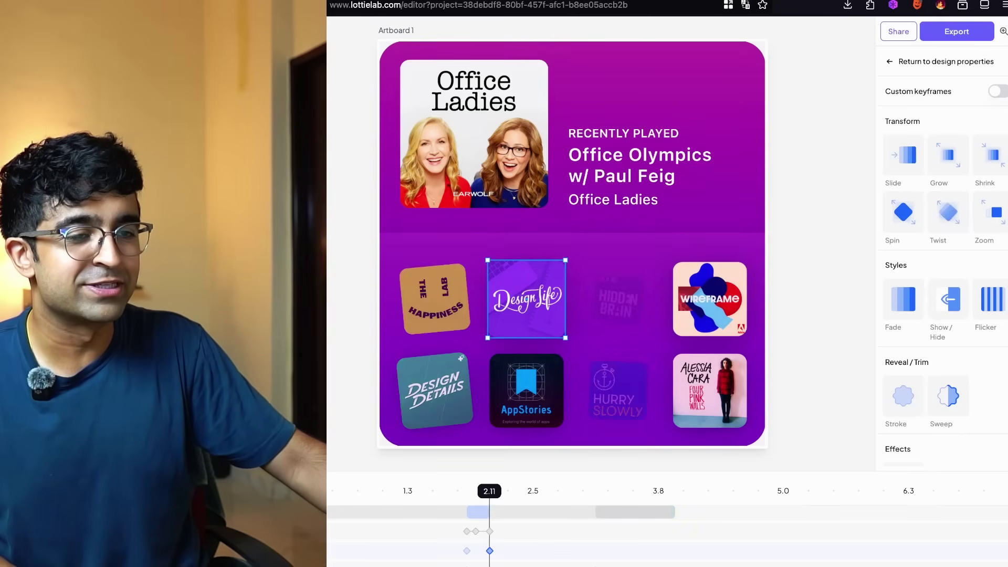
{"action": "scroll", "coordinate": [973, 397], "scroll_direction": "down", "scroll_amount": 2}
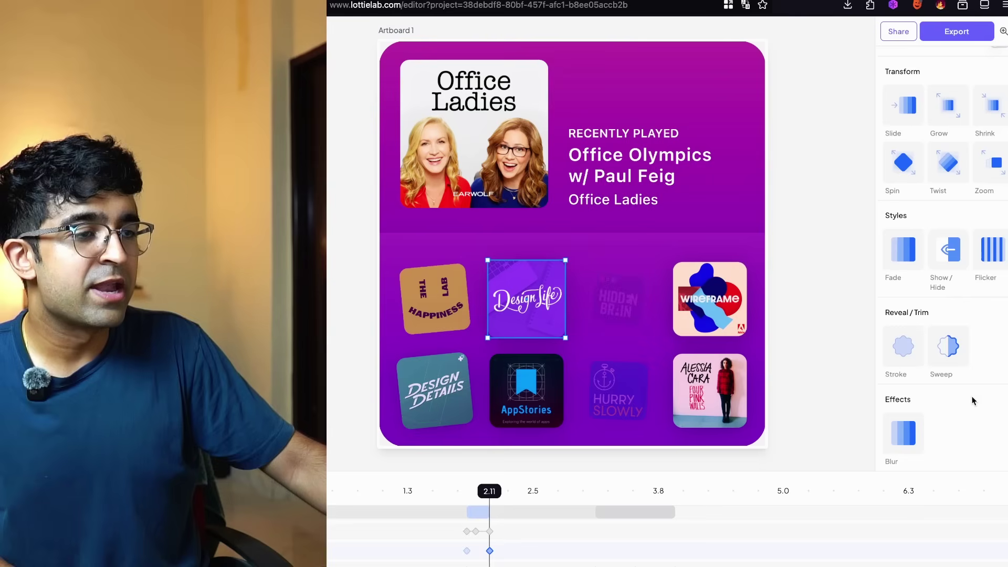
{"action": "scroll", "coordinate": [953, 400], "scroll_direction": "up", "scroll_amount": 2}
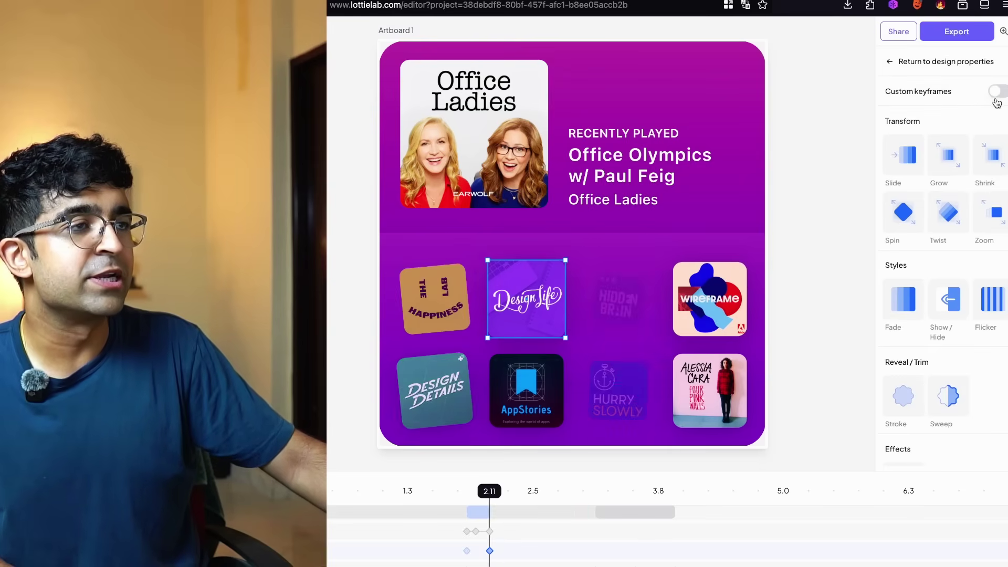
{"action": "left_click", "coordinate": [893, 63]}
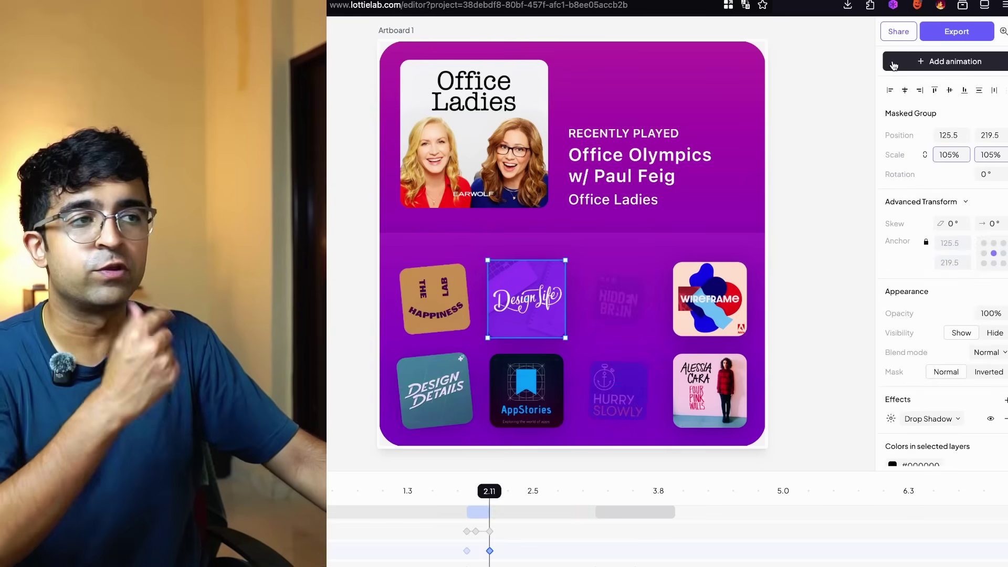
Check the iFrame code and JSON URL exports, then show the Artboard 1.json (1.9 MB) Lottie download.
{"action": "left_click", "coordinate": [957, 32]}
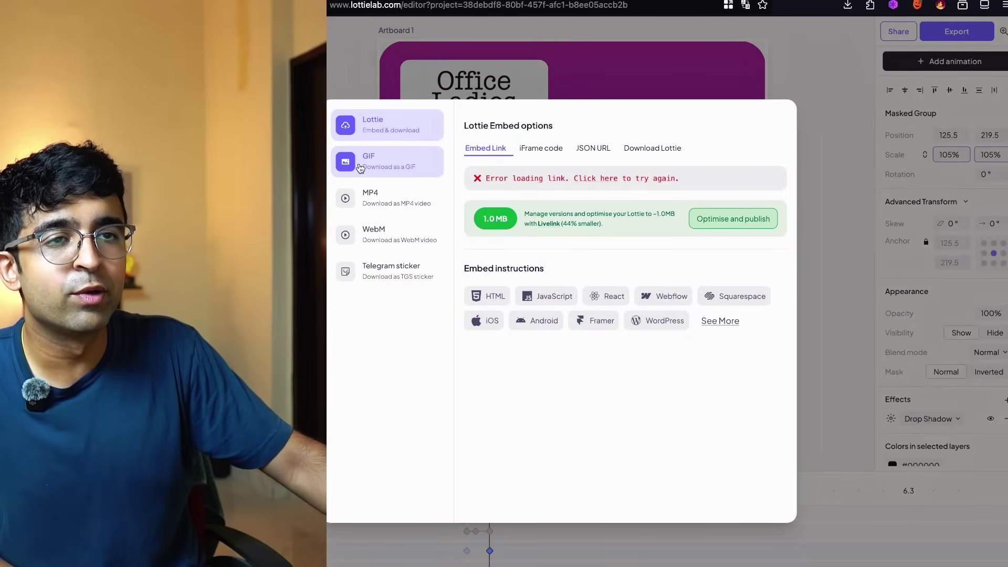
{"action": "left_click", "coordinate": [540, 149]}
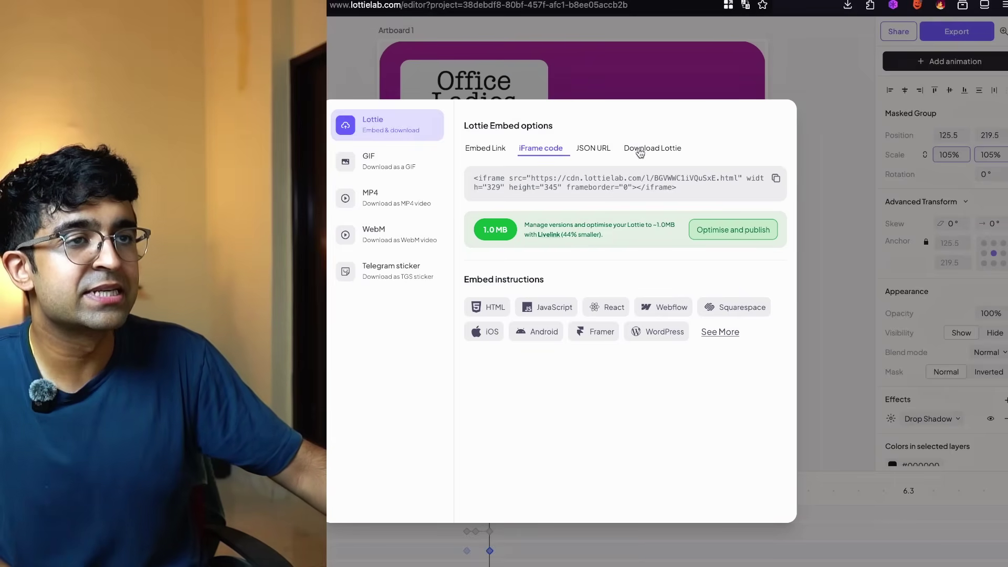
{"action": "left_click", "coordinate": [583, 152]}
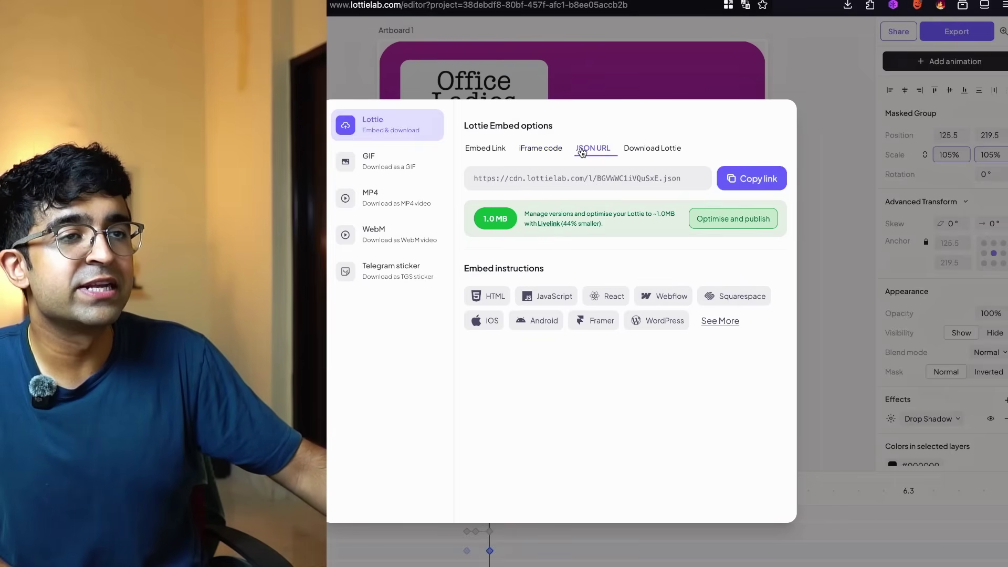
{"action": "left_click", "coordinate": [638, 157]}
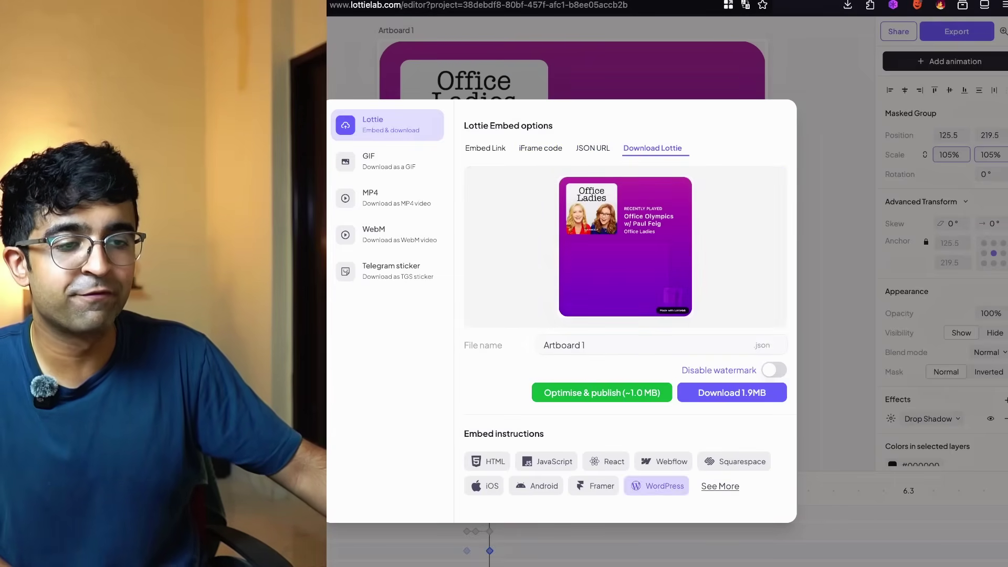